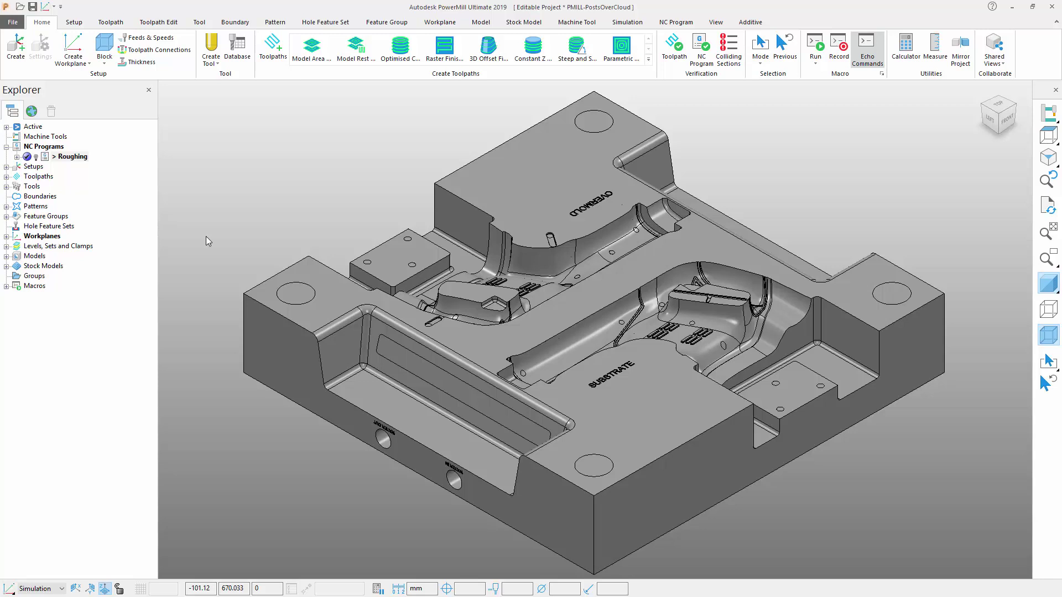
Open the settings dialog of the Roughing NC program from its context menu.
left_click(46, 158)
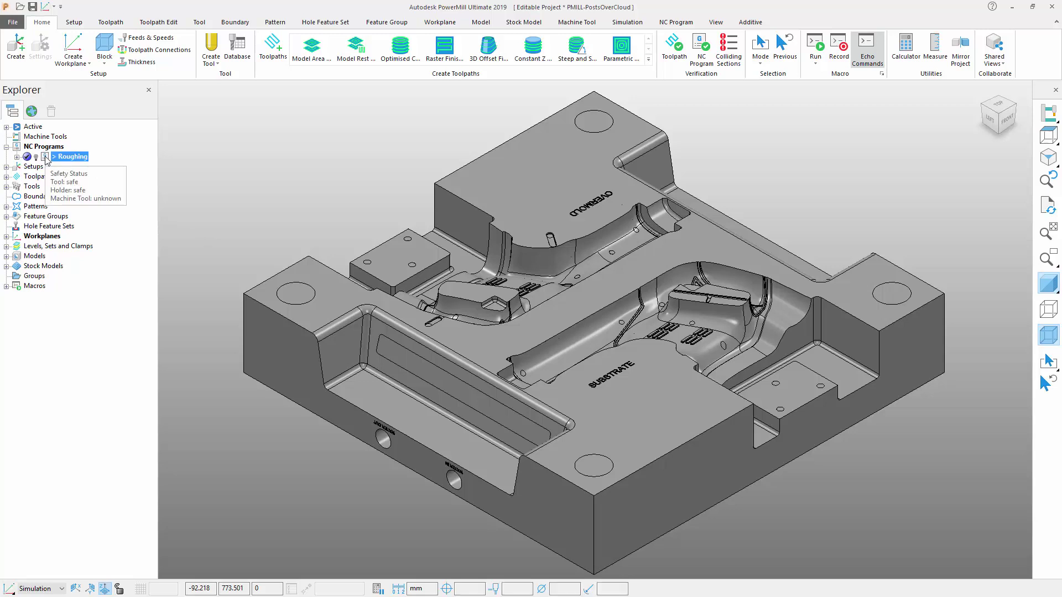
right_click(47, 159)
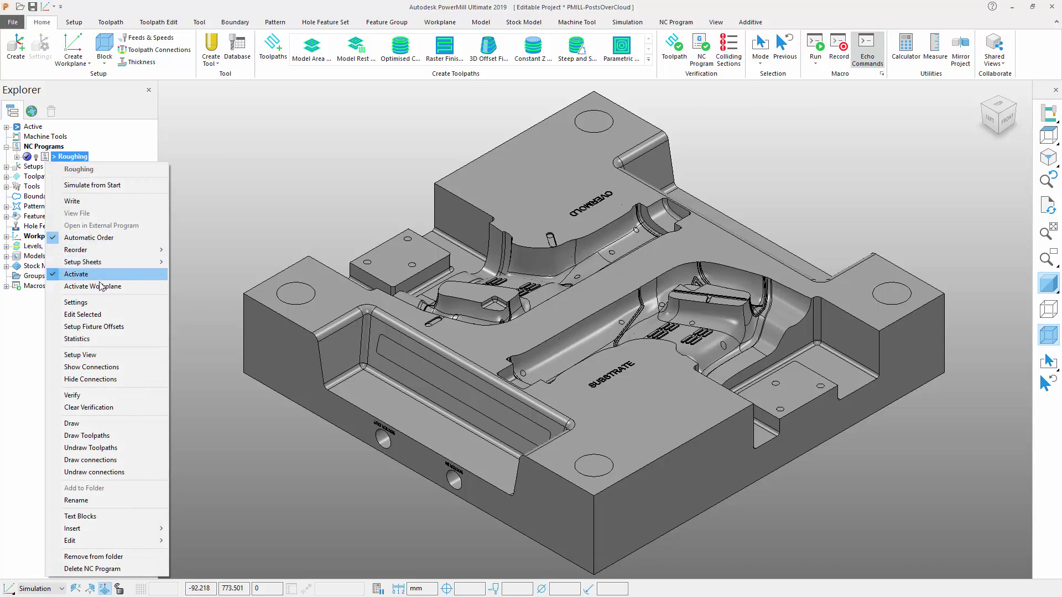
left_click(86, 303)
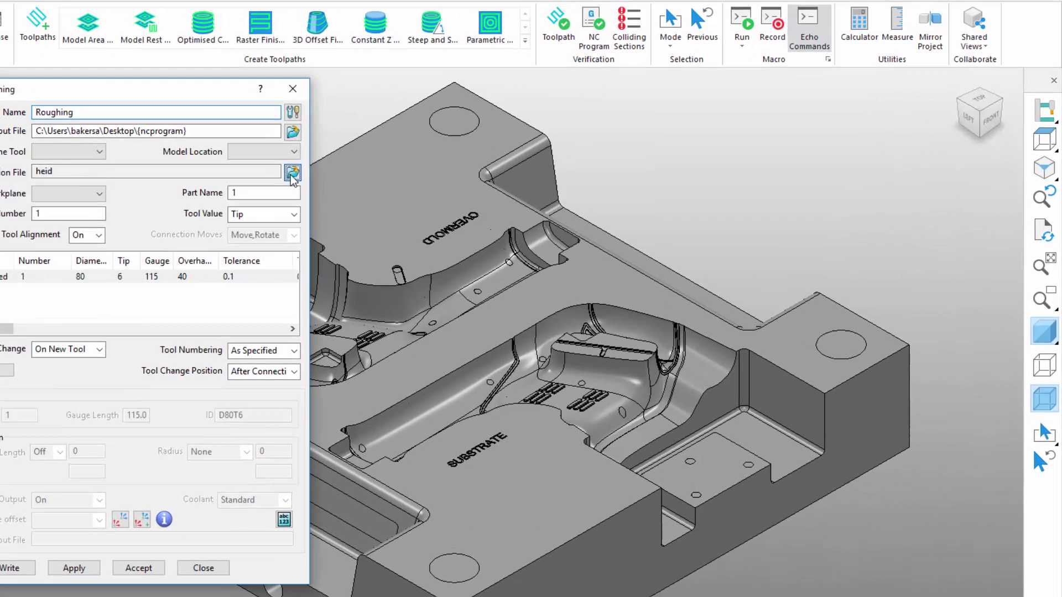
Select the cloud post DMG_DMG P 600evo with HEIDENHAIN as option file at revision 4.
left_click(469, 161)
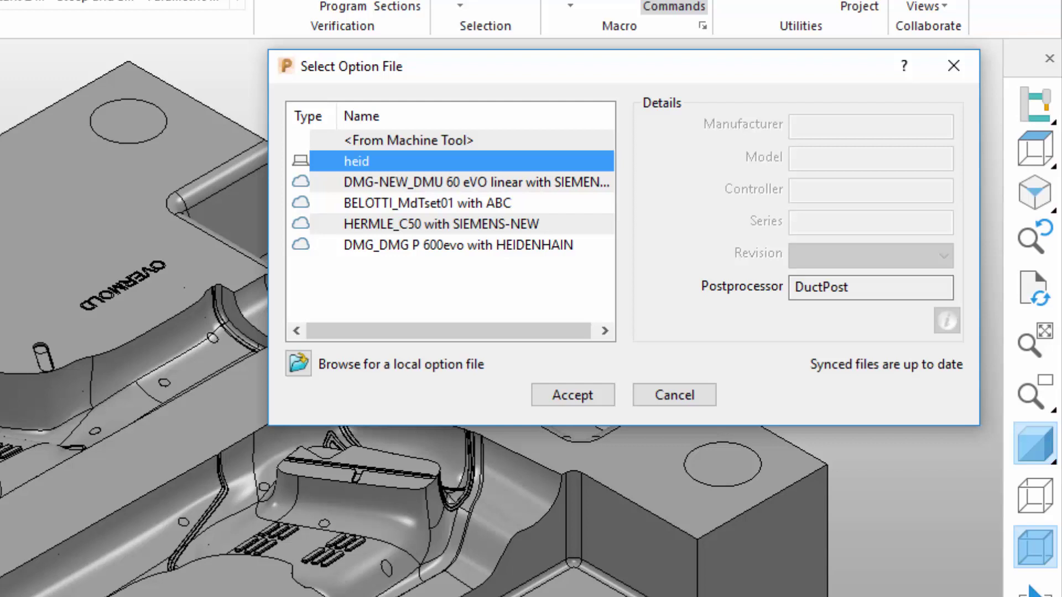
left_click(420, 244)
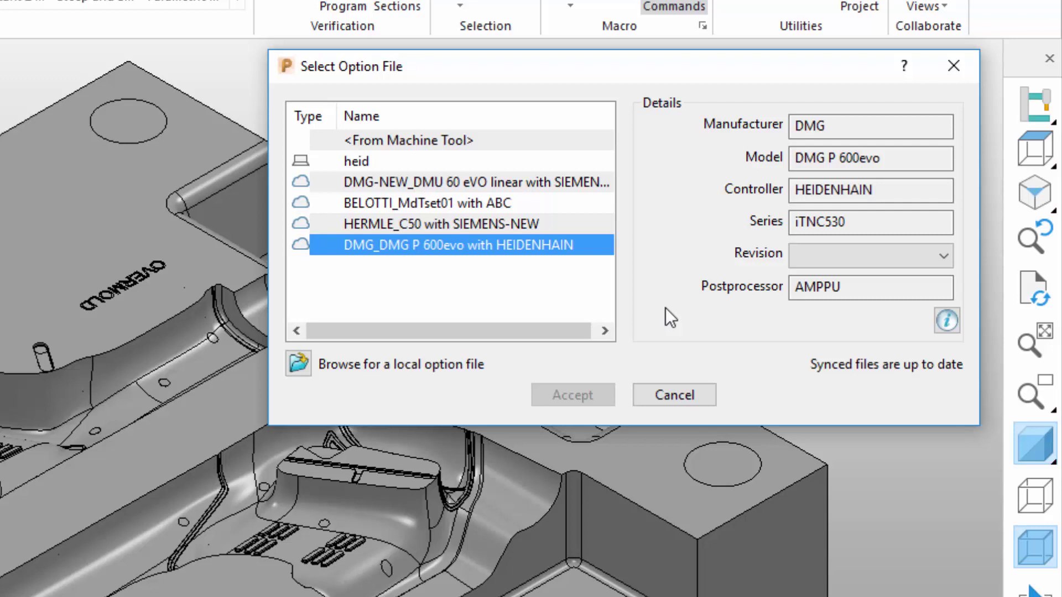
left_click(862, 256)
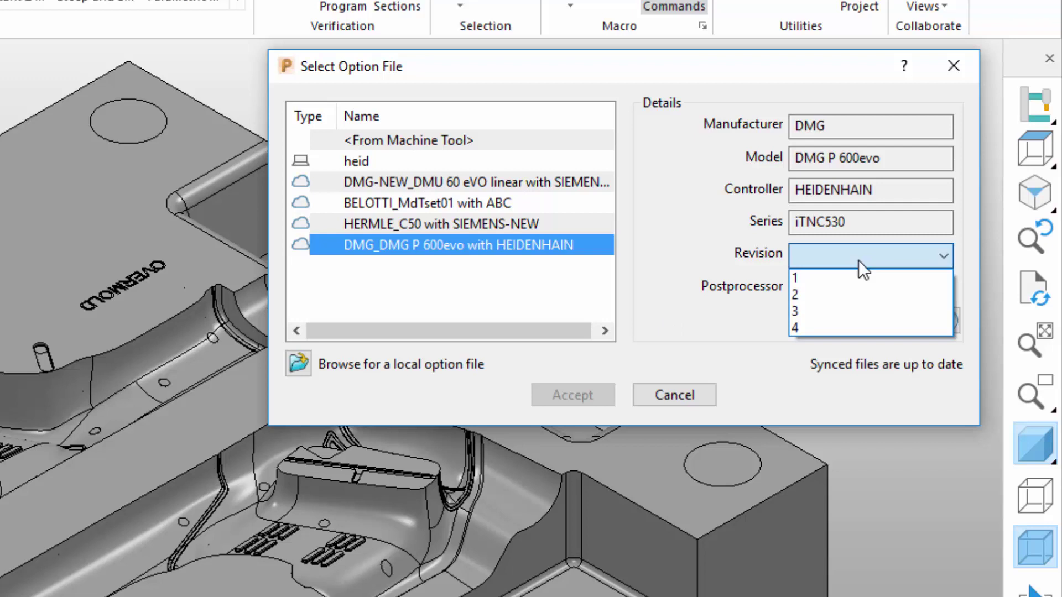
left_click(808, 329)
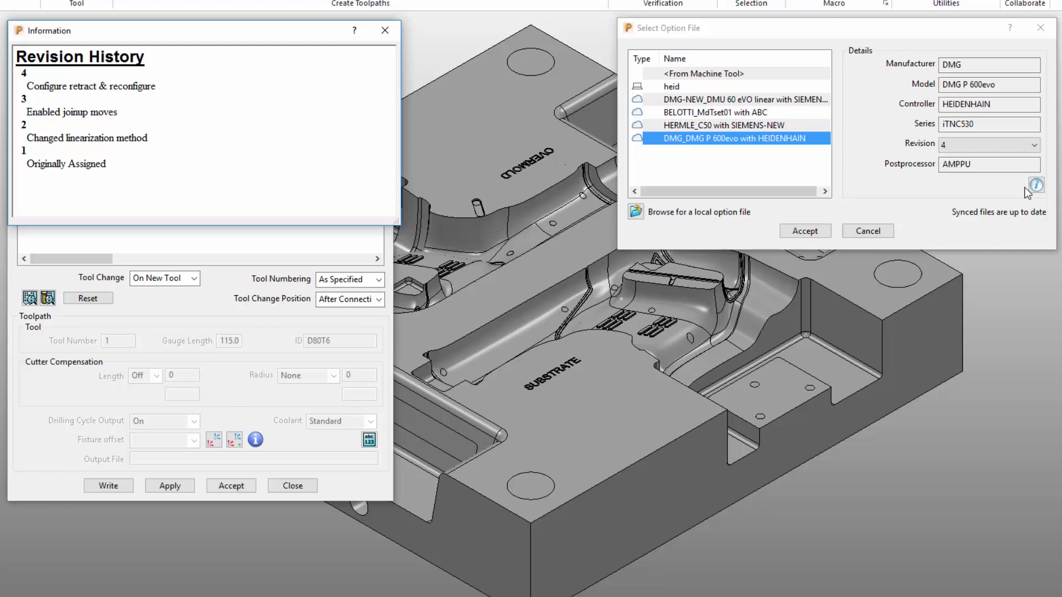
Close the revision history and accept the DMG P 600evo post for Roughing.
left_click(383, 33)
left_click(804, 230)
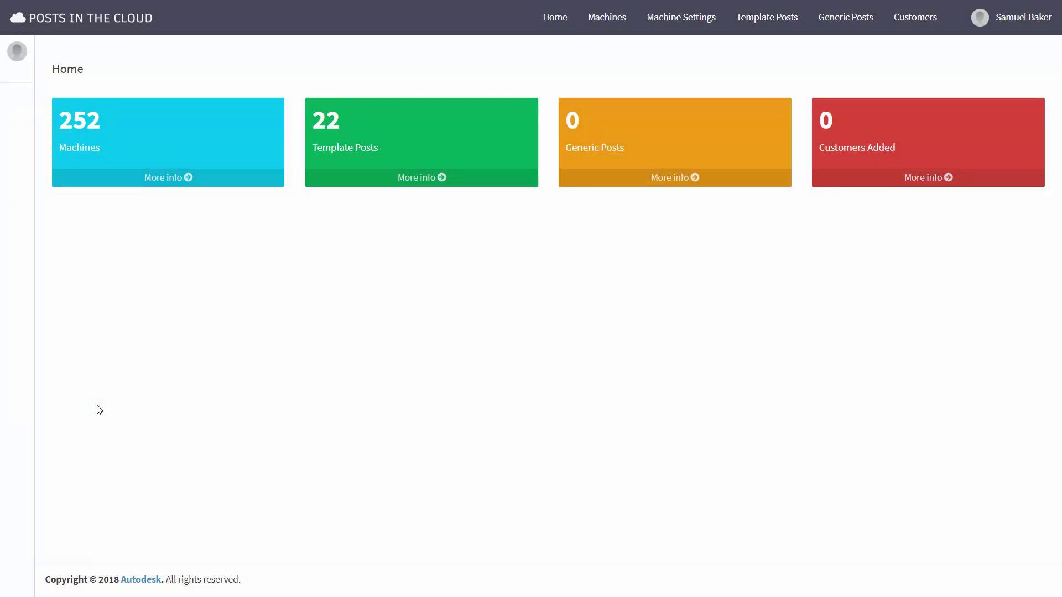
Filter the Machines catalogue to manufacturer DMG and 5 Axis, then scroll the results.
left_click(168, 177)
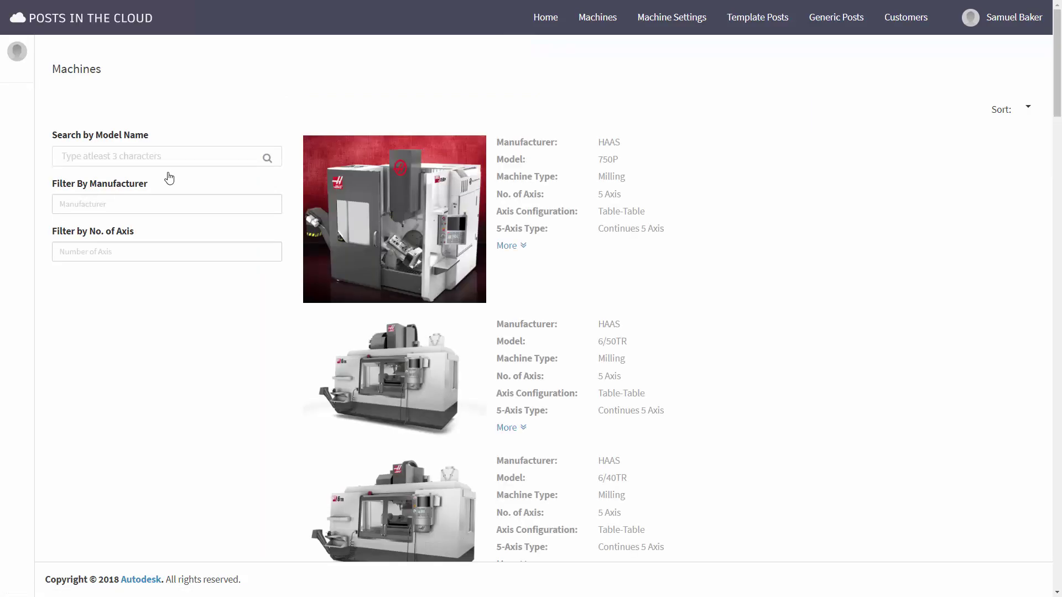
left_click(127, 205)
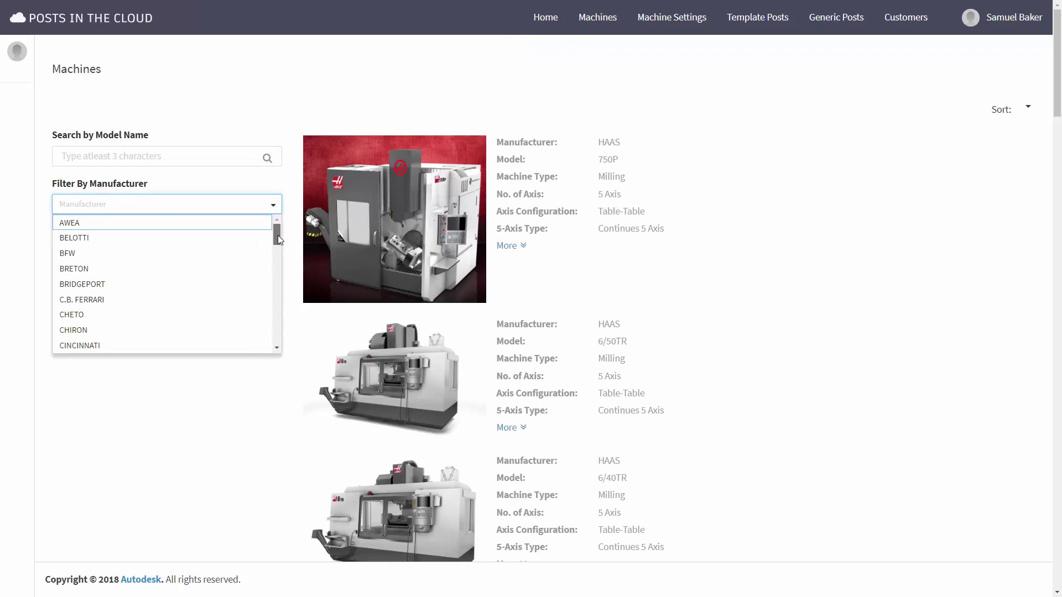
scroll(277, 234, "down", 3)
left_click(123, 280)
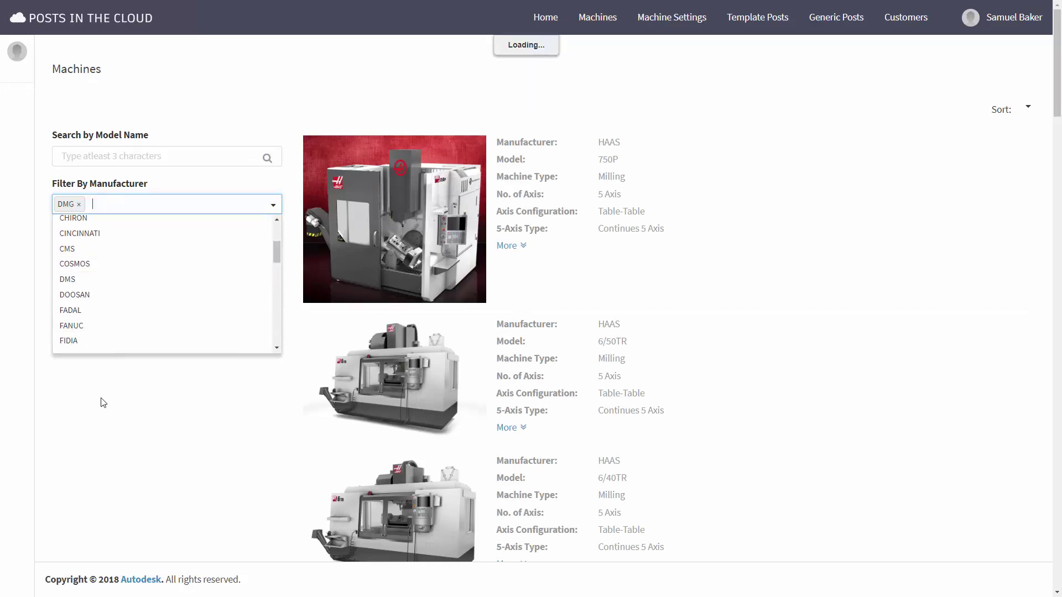
left_click(127, 256)
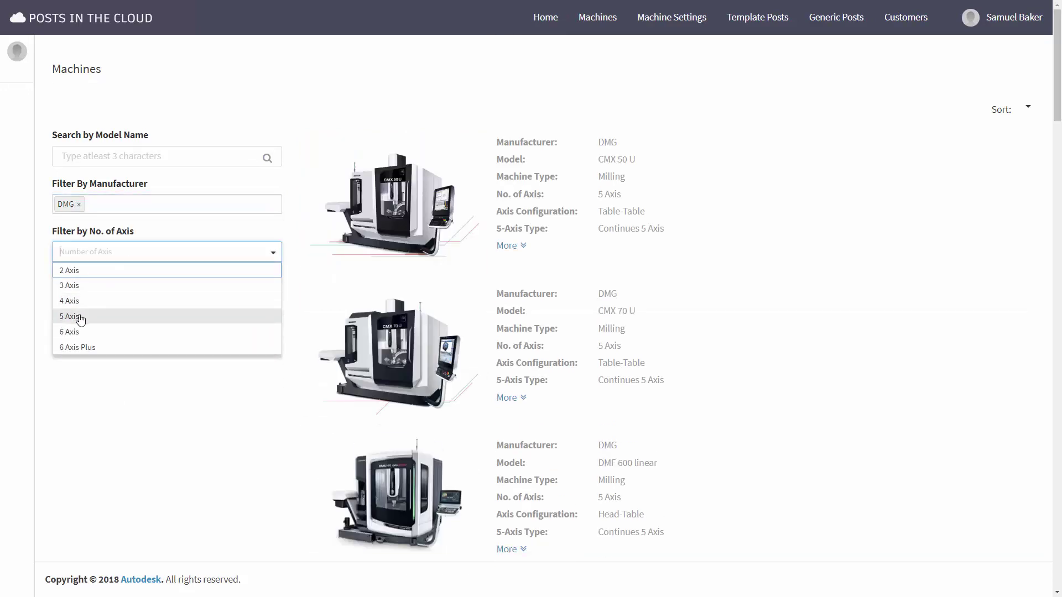
left_click(81, 317)
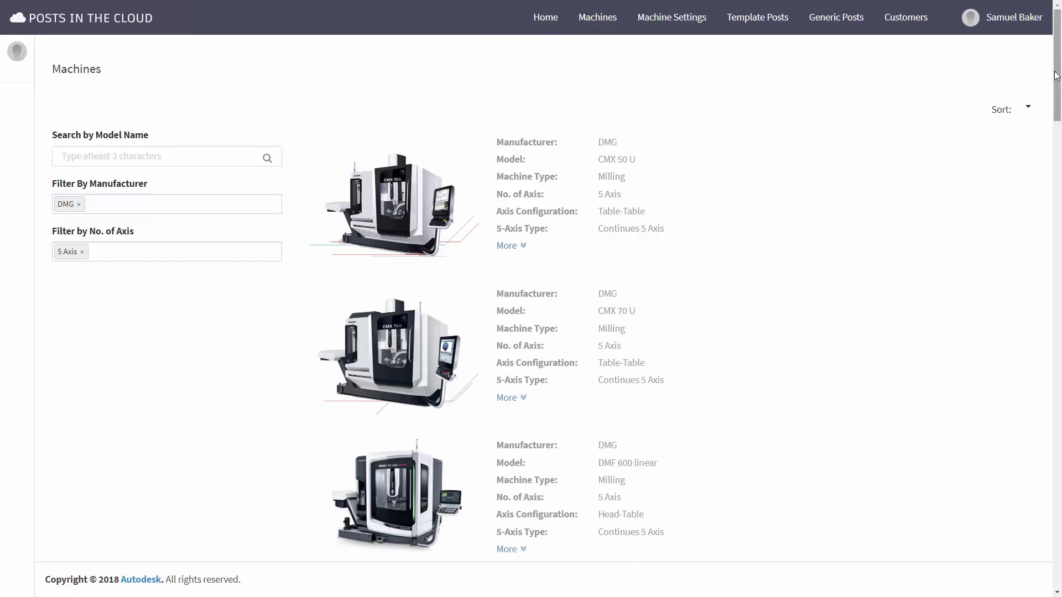
left_click_drag(1056, 76, 1005, 438)
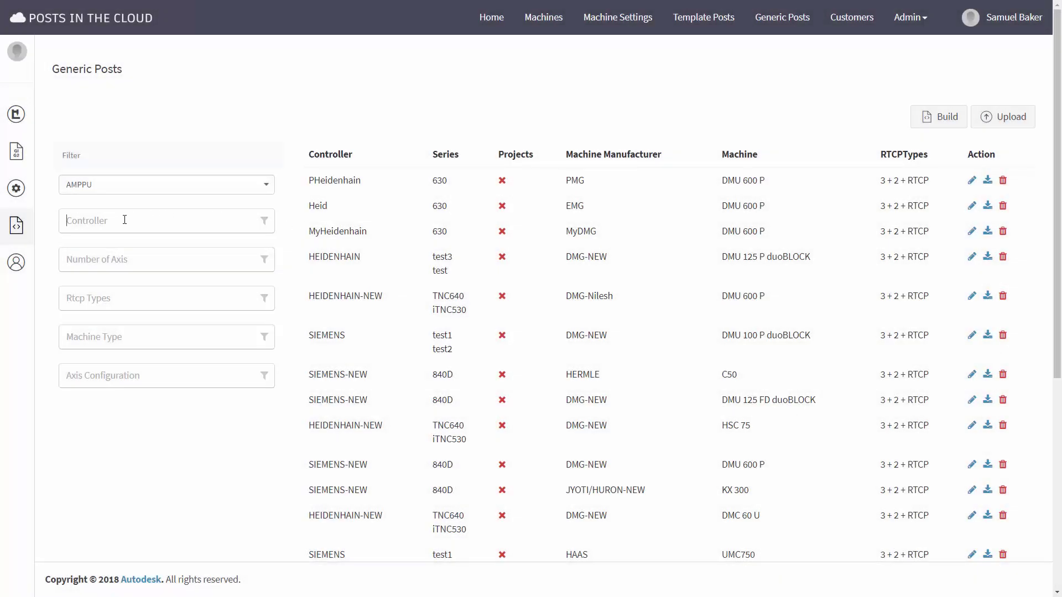
Filter Generic Posts by HEIDENHAIN controller, 5 Axis and the 3 + 2 RTCP type.
left_click(124, 220)
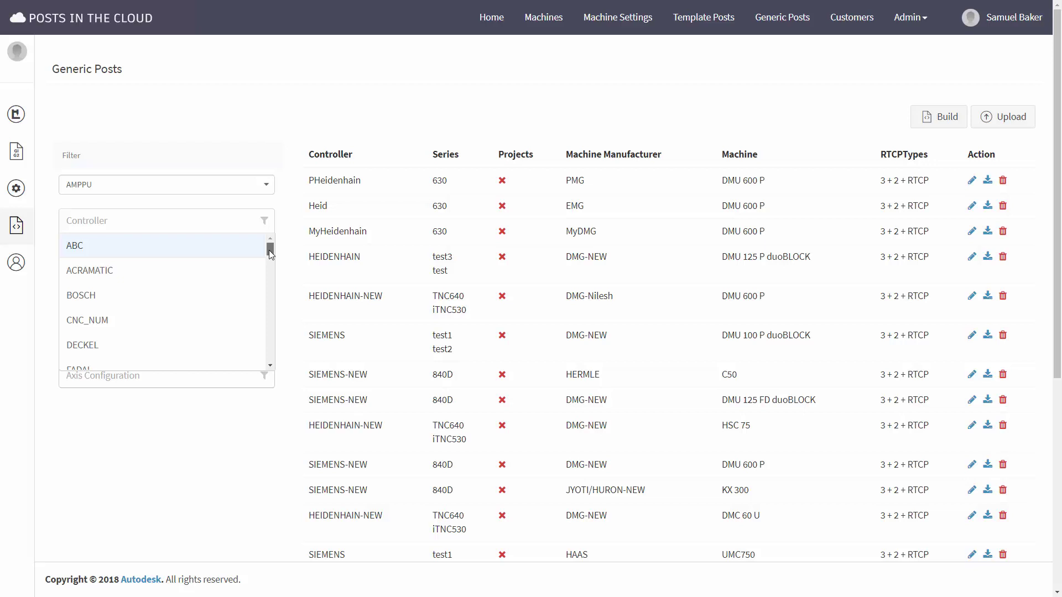
left_click_drag(270, 247, 270, 263)
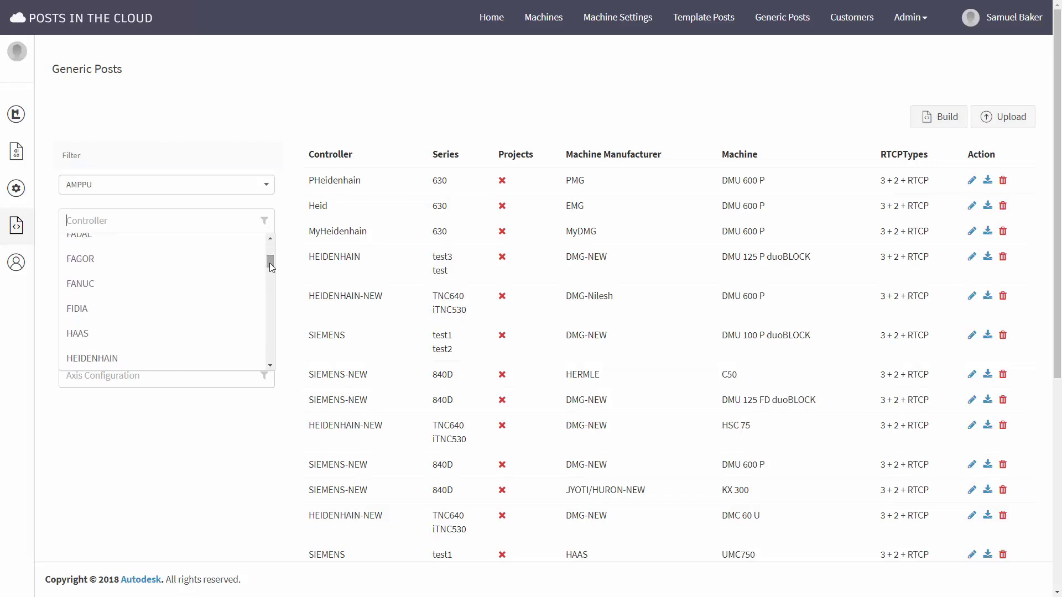
left_click(132, 358)
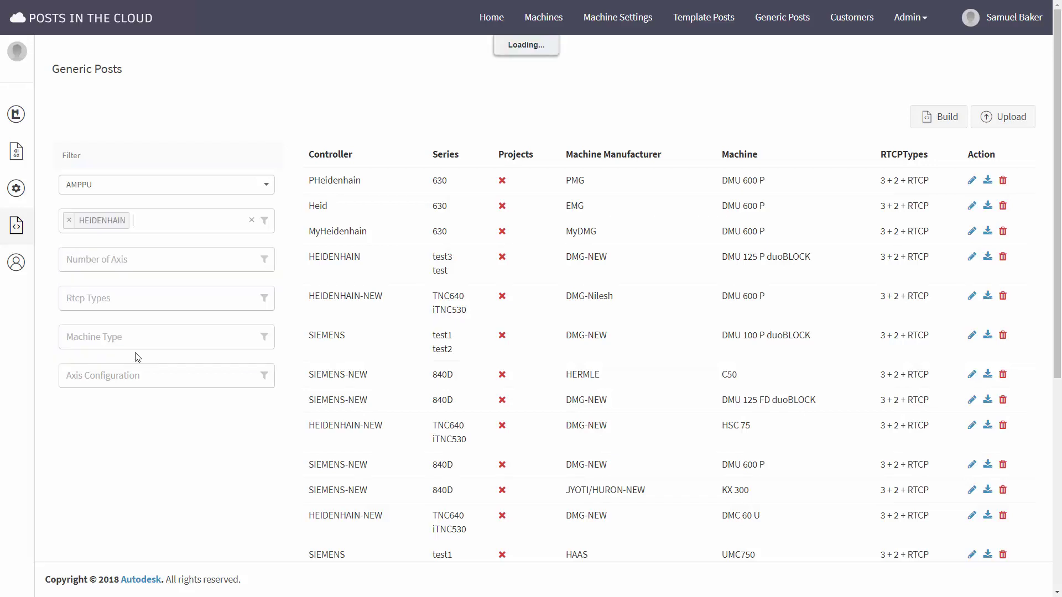
left_click(141, 269)
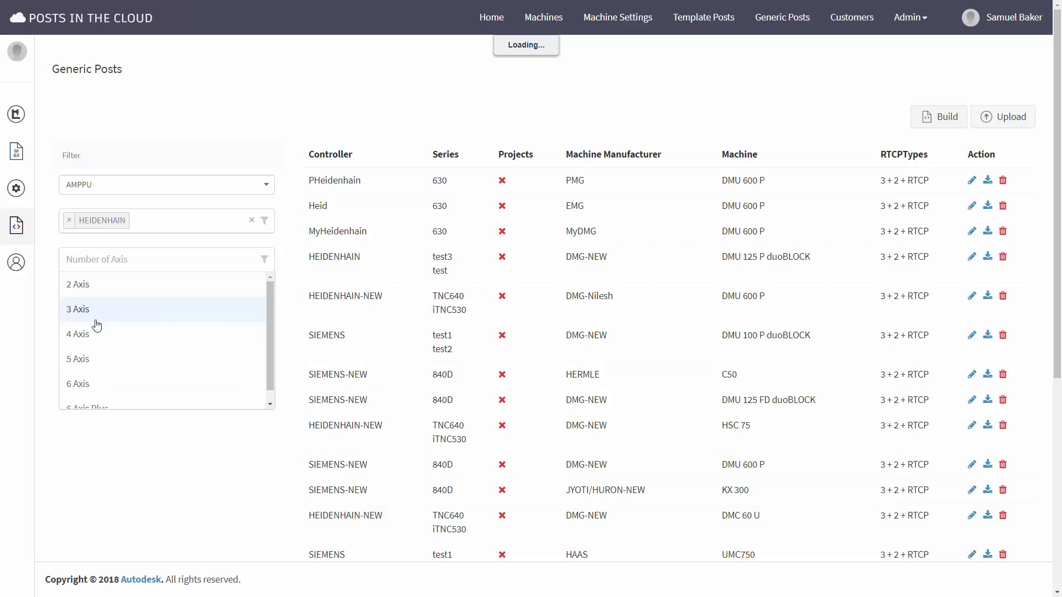
left_click(89, 364)
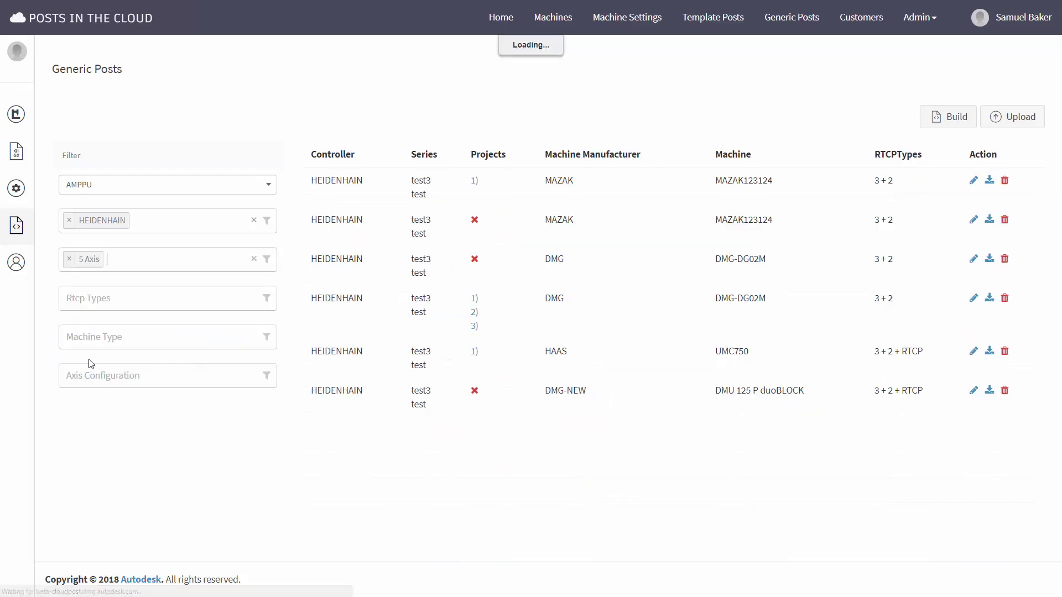
left_click(135, 300)
left_click(115, 323)
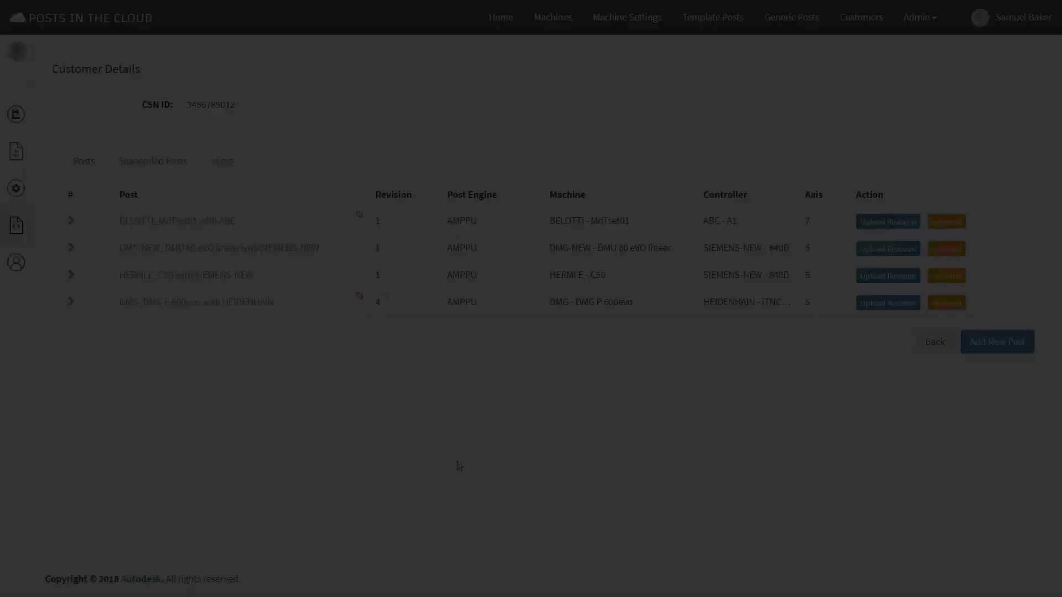
Add the H530-HT-5ax.pmoptz post to the customer without a Salesforce reference.
left_click(995, 344)
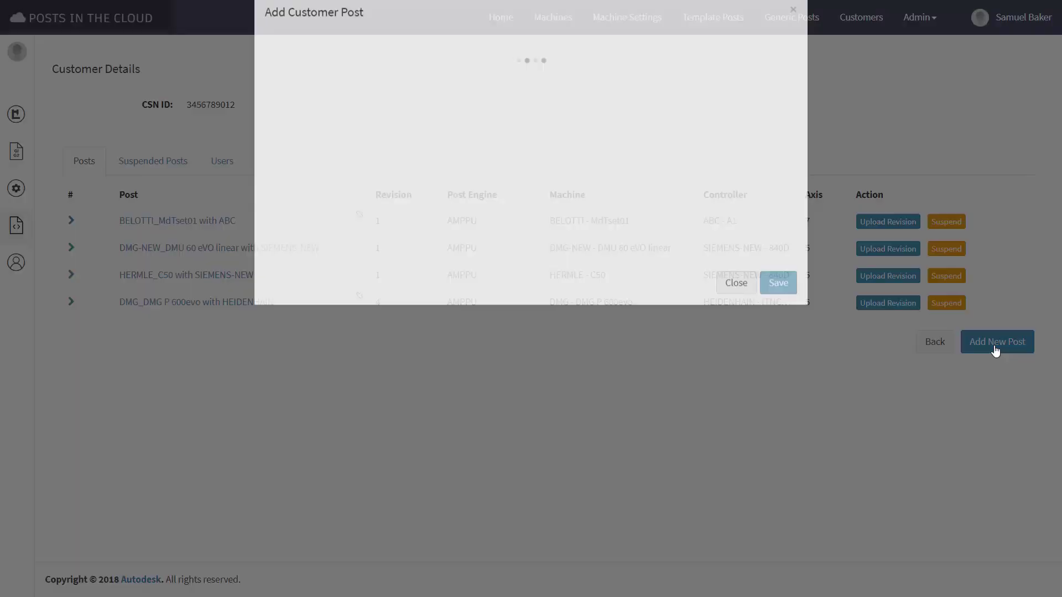
left_click(278, 151)
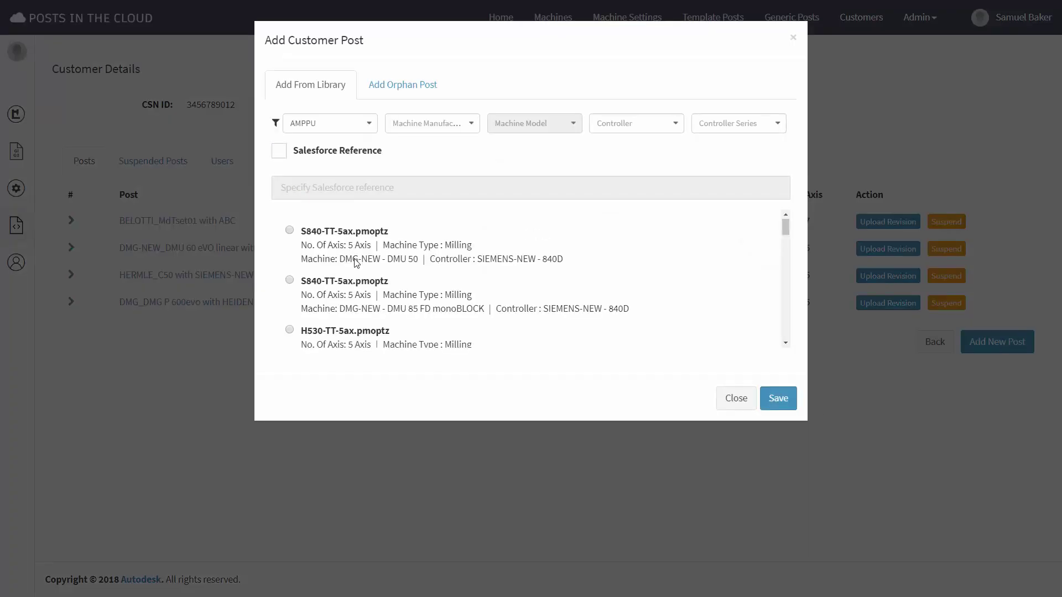
left_click(289, 214)
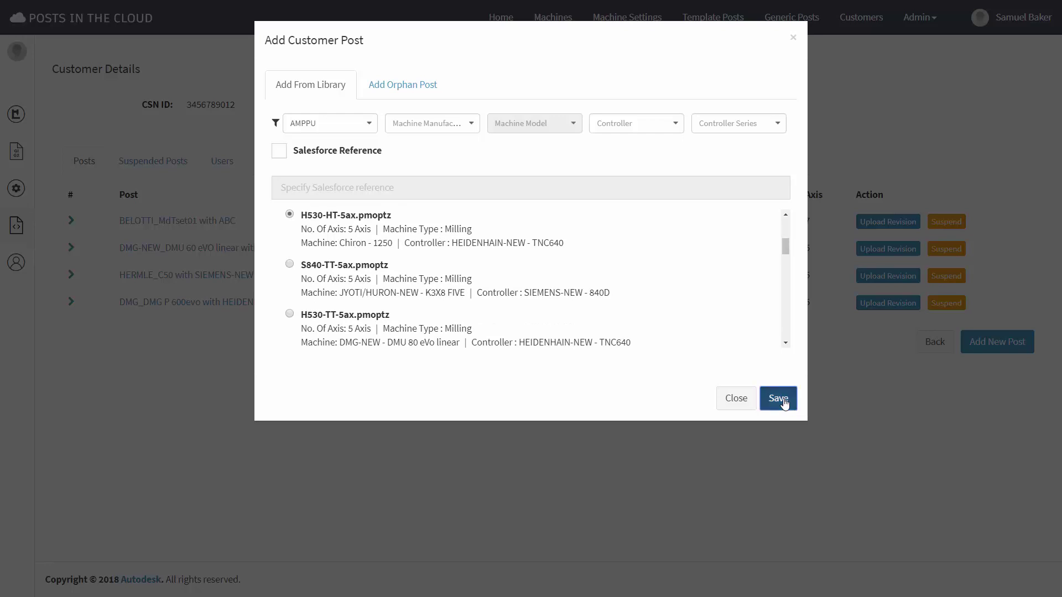
left_click(783, 401)
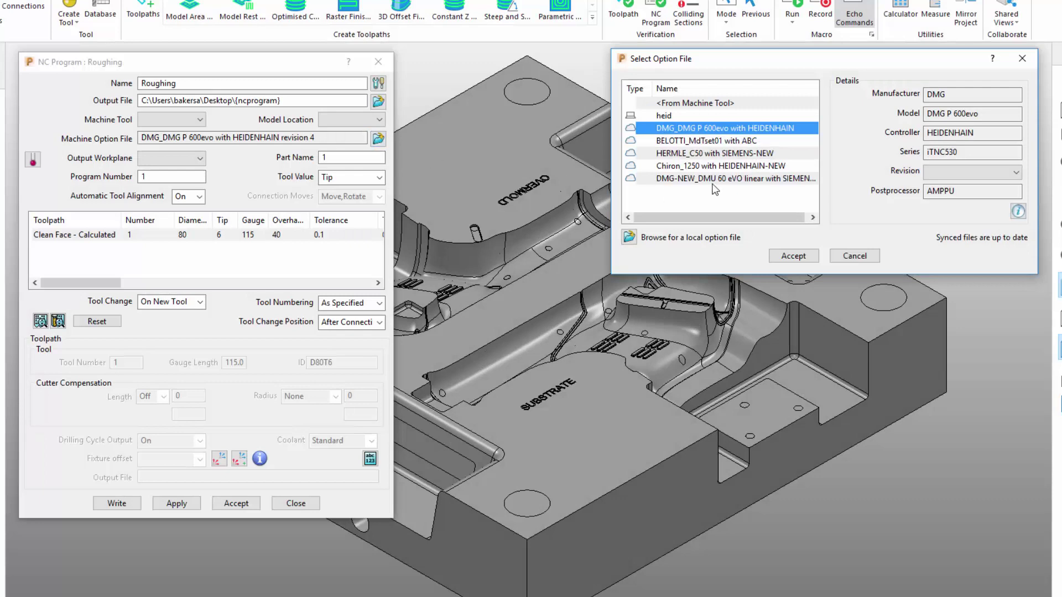
Choose Chiron_1250 with HEIDENHAIN-NEW at revision 1 as PowerMill's option file.
left_click(716, 166)
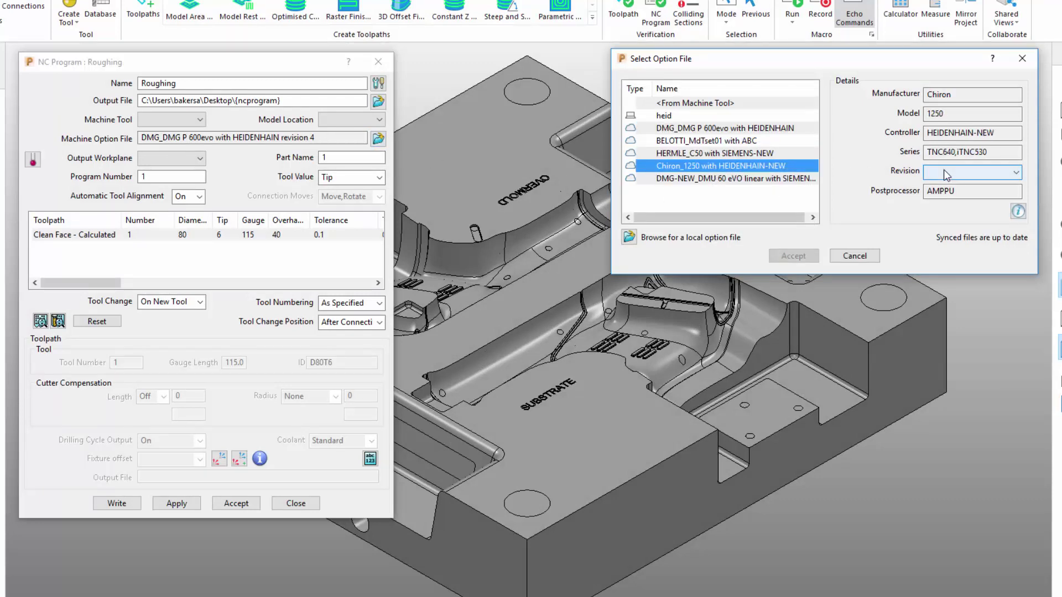
left_click(943, 173)
left_click(940, 186)
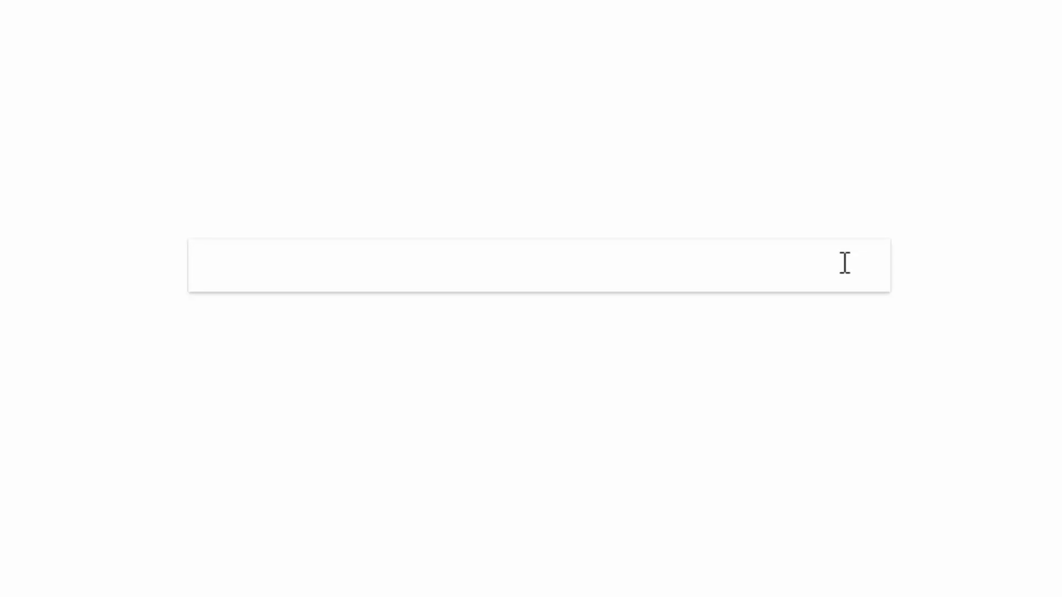
Open the Posts in the Cloud portal URL and invite a new user, entering their name and e-mail.
type("www.cloudpostucm.d")
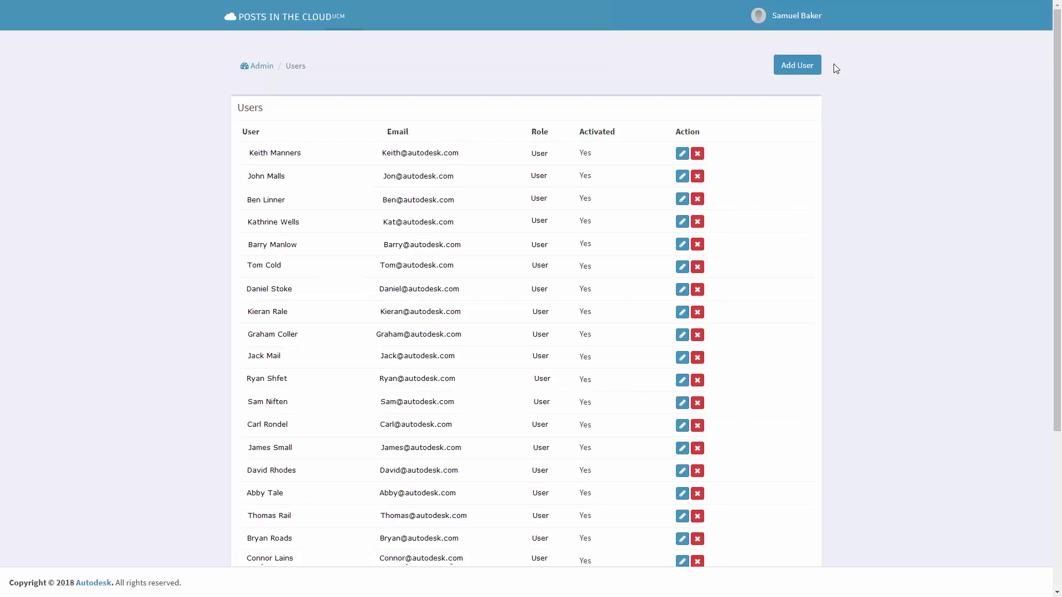
left_click(796, 65)
left_click(536, 123)
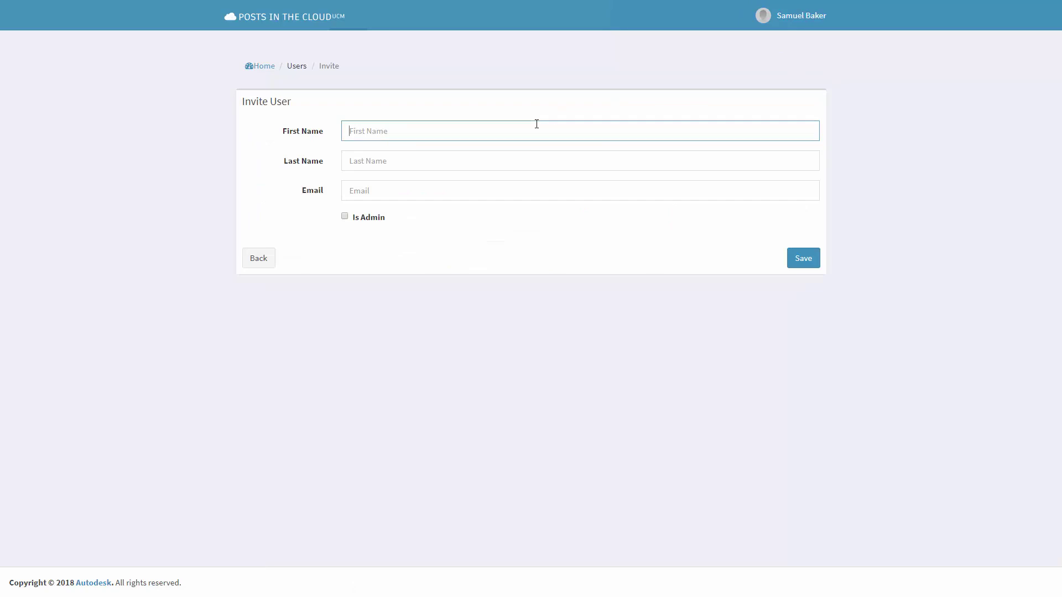
type("Operator")
type("A")
key("Tab")
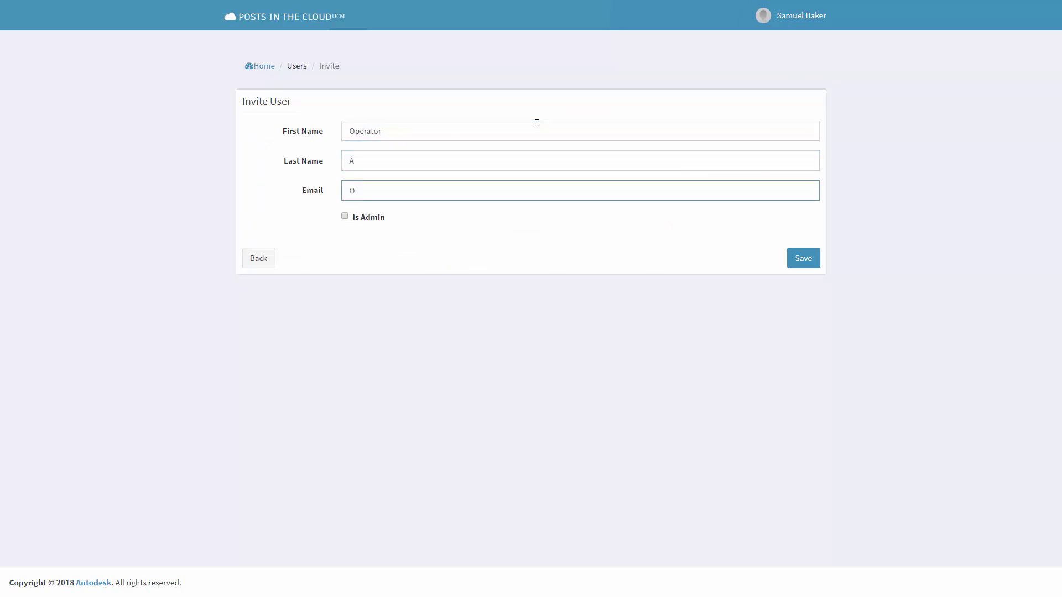
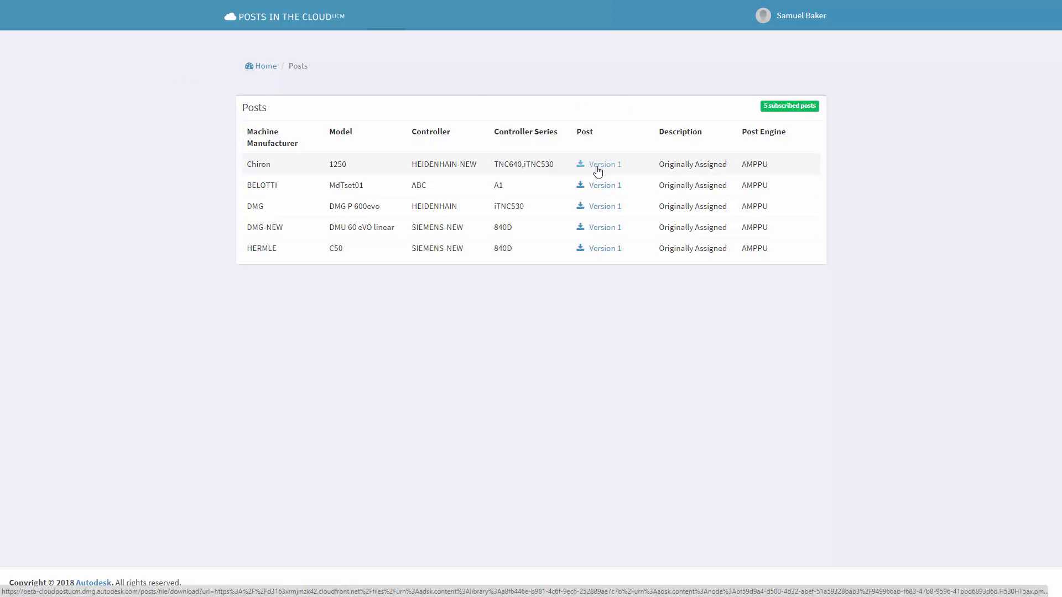
Download the Version 1 file from the Chiron 1250 row of the Posts table.
left_click(597, 171)
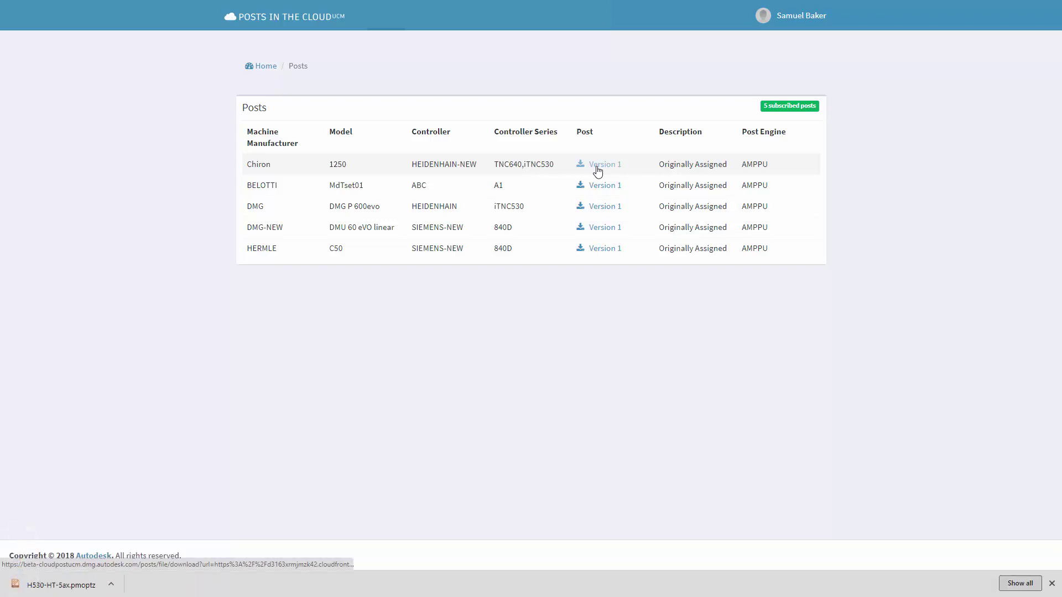